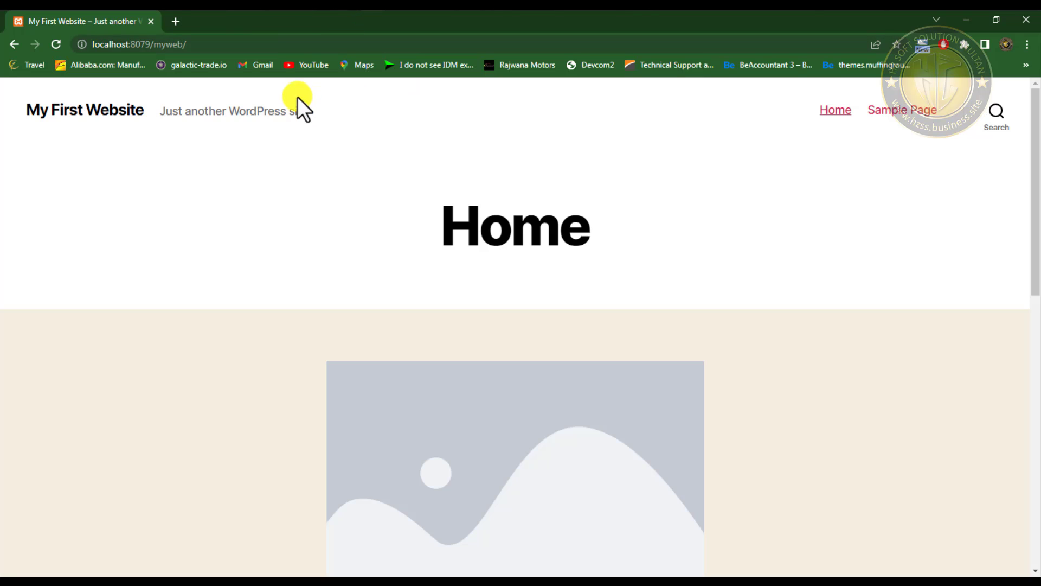
Step: Open the site's WordPress admin login page at localhost:8079/myweb/wp-admin
click(209, 45)
click(210, 45)
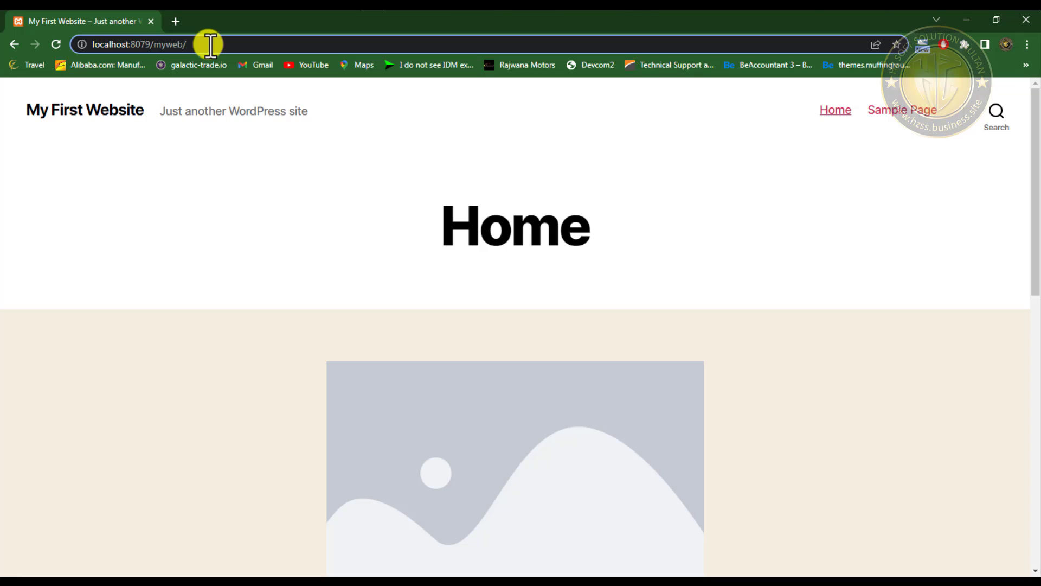
text(wp)
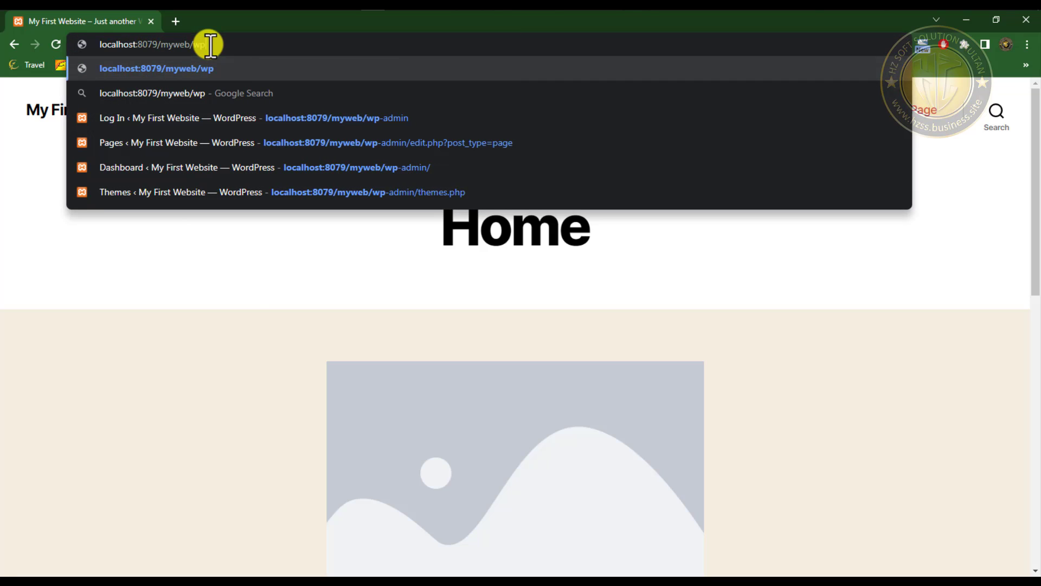
text(-admin)
key(Return)
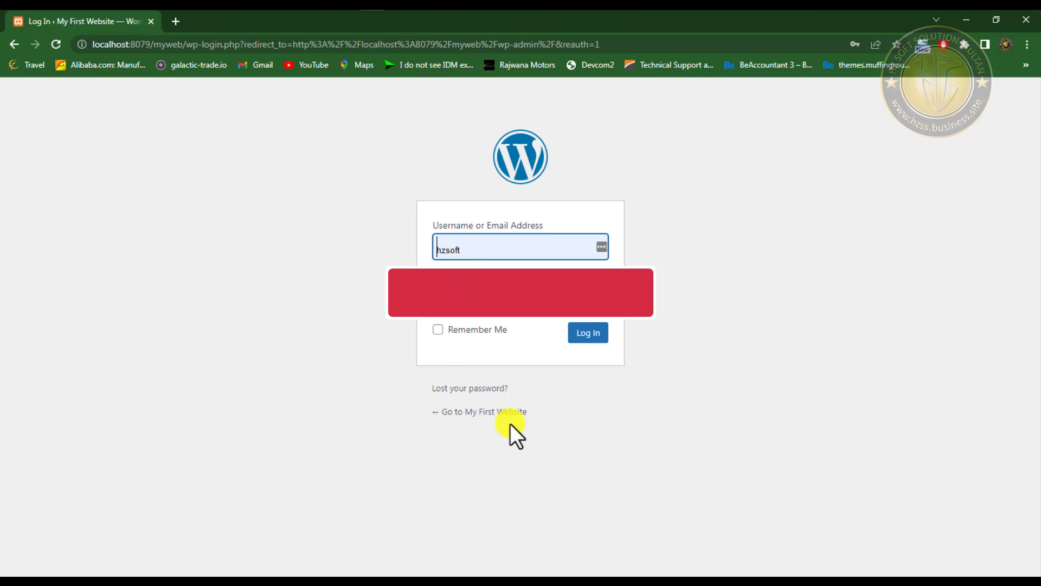
Step: Enable Remember Me and try to log in with the prefilled username and password, followed by the saved admin account's username and password
click(493, 328)
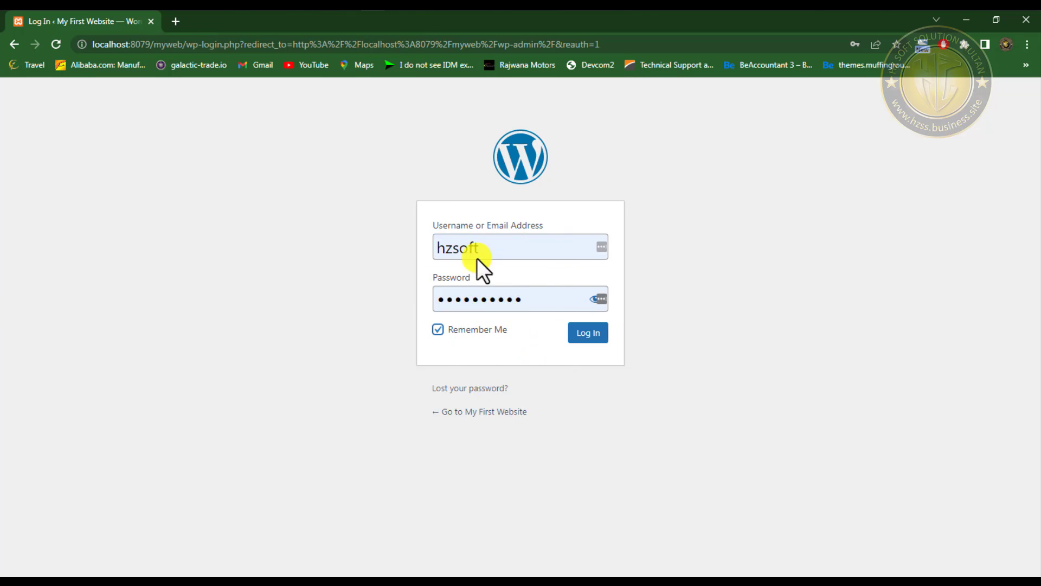
click(593, 336)
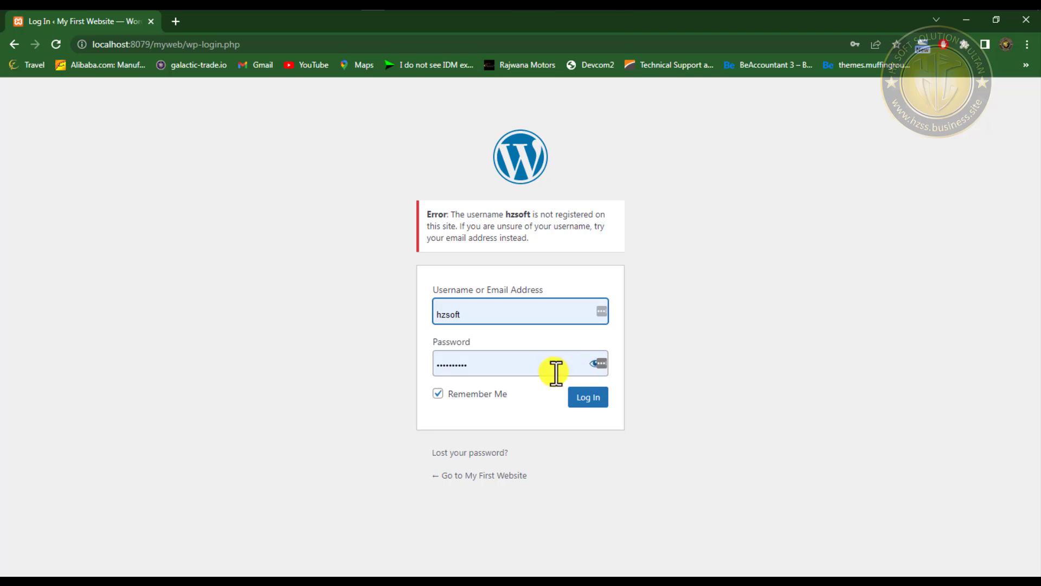
click(490, 361)
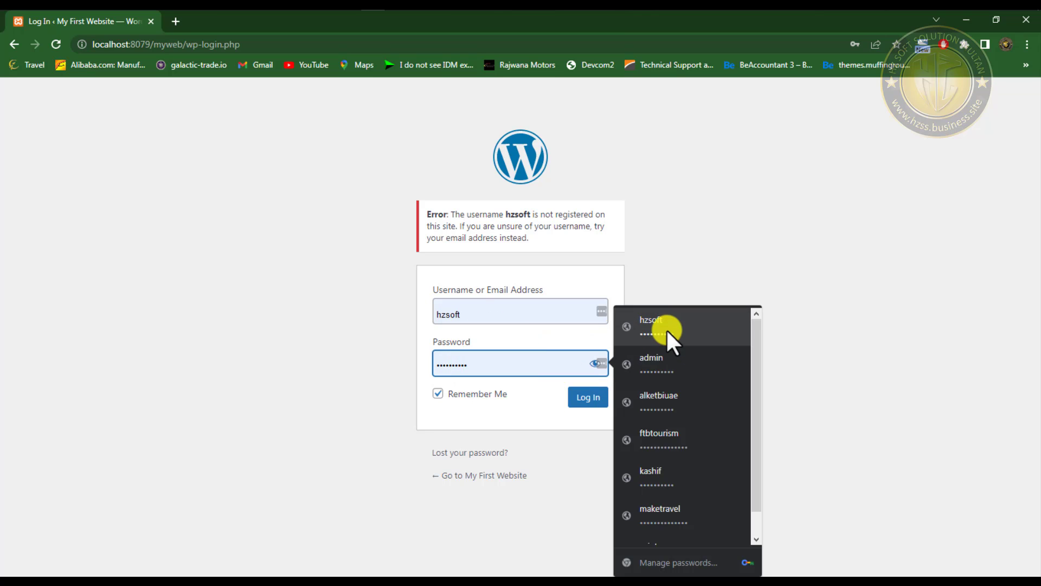
click(659, 359)
click(586, 397)
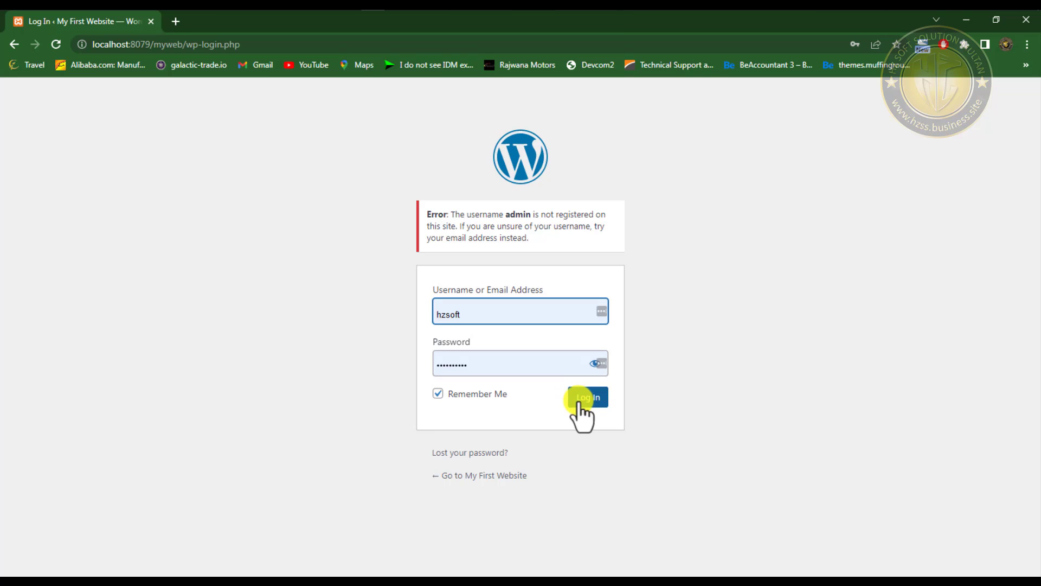
Step: Log in to the dashboard with the site owner's saved username and password
click(493, 309)
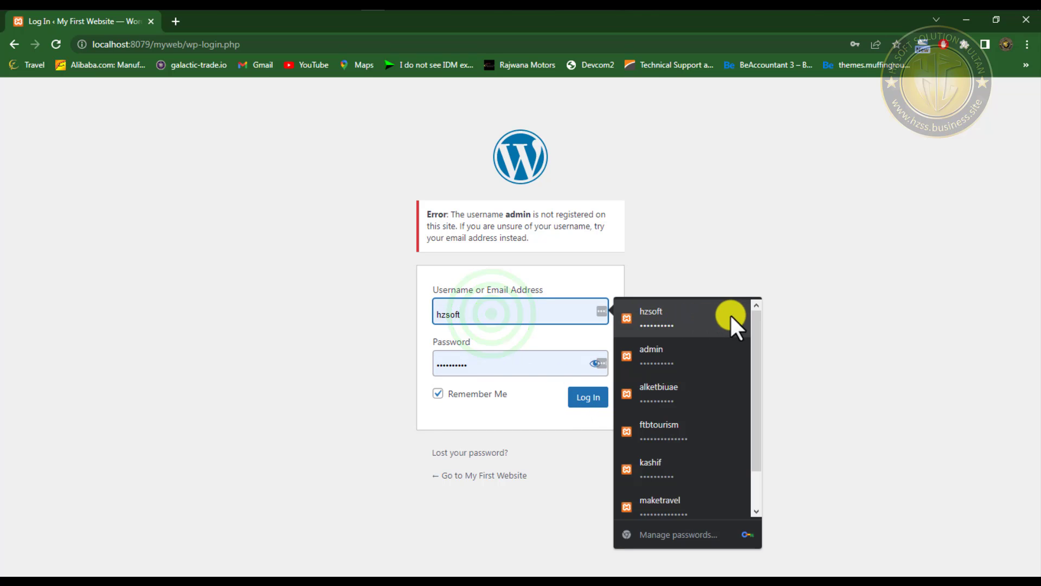
scroll(727, 337, down, 1)
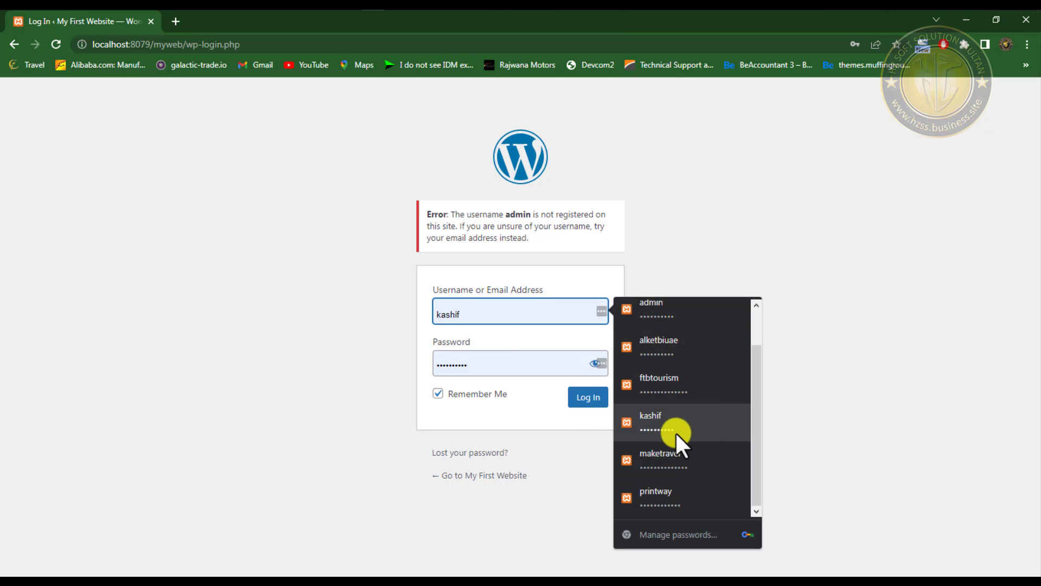
click(657, 418)
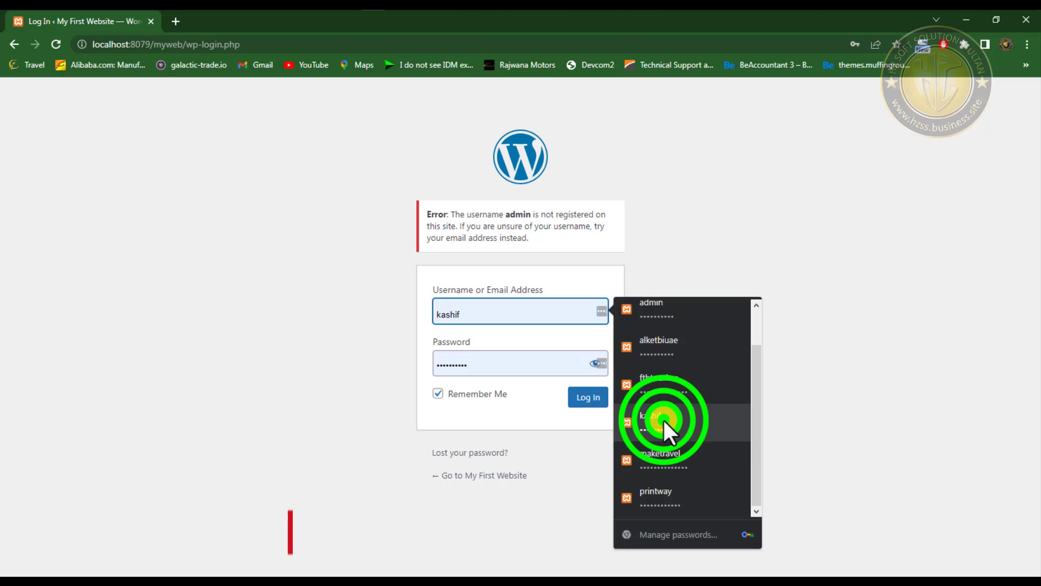
click(590, 399)
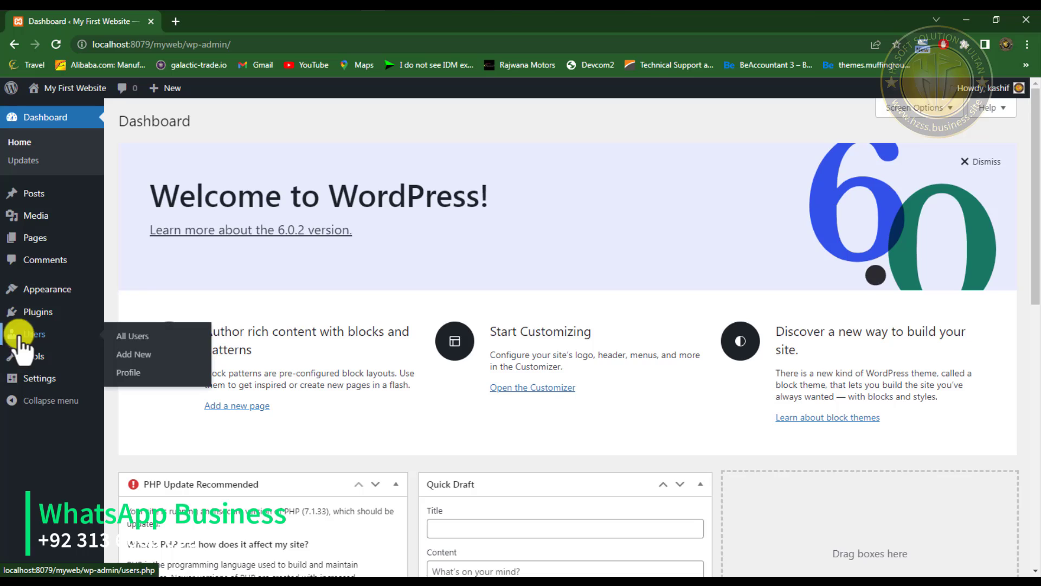
Step: Open the list of installed plugins and go from it to the page for adding new plugins
mouse_move(61, 315)
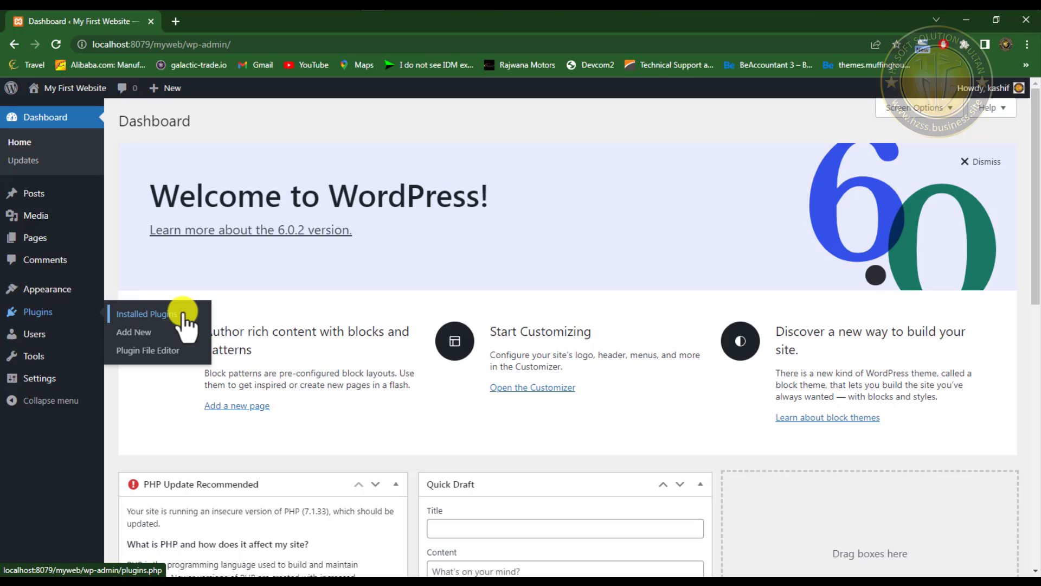
click(144, 314)
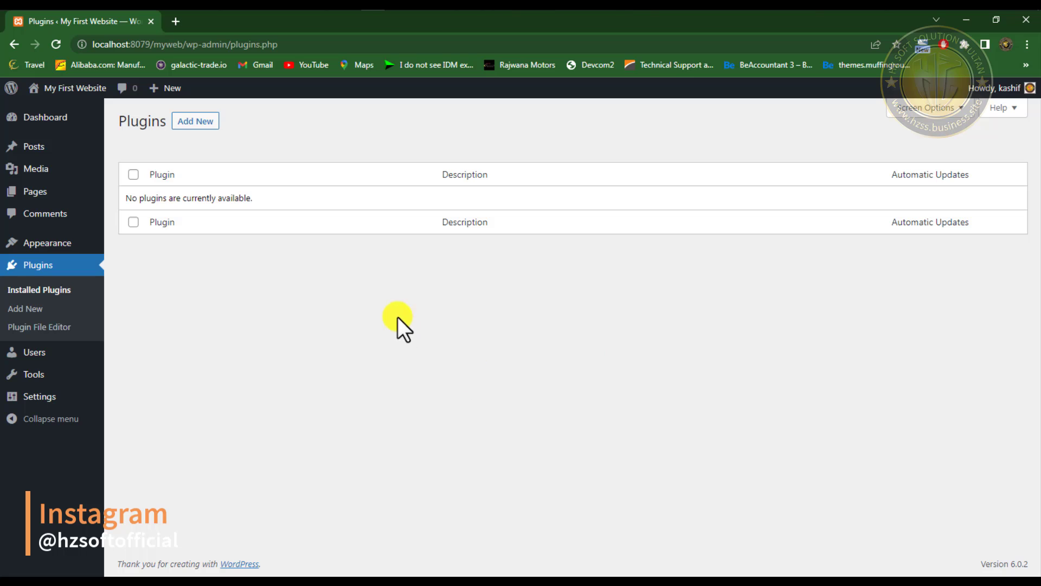
click(196, 125)
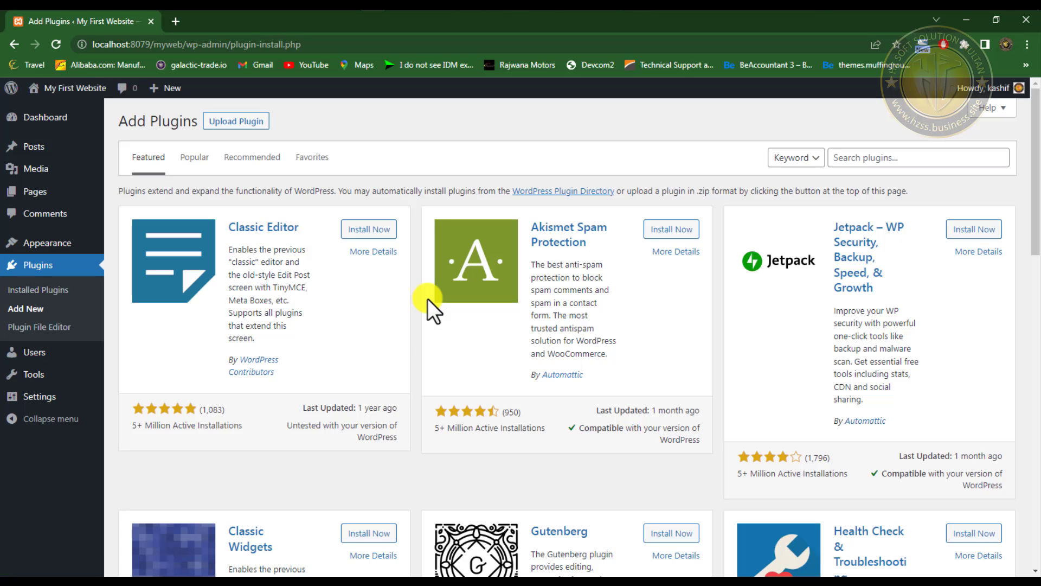
Step: Search the plugin directory for "header and footer" and install Elementor Header & Footer Builder
click(895, 156)
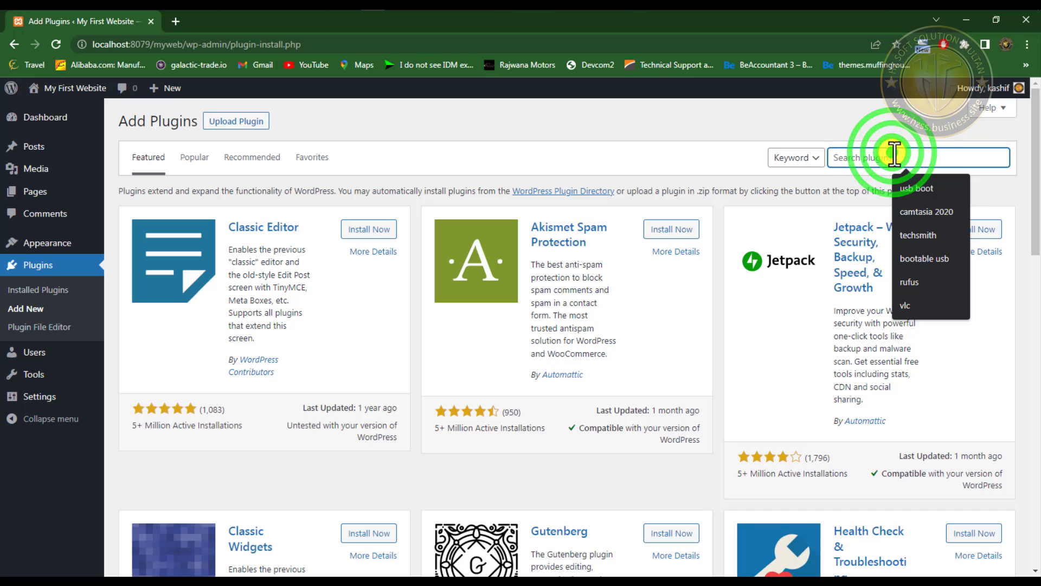
text(he)
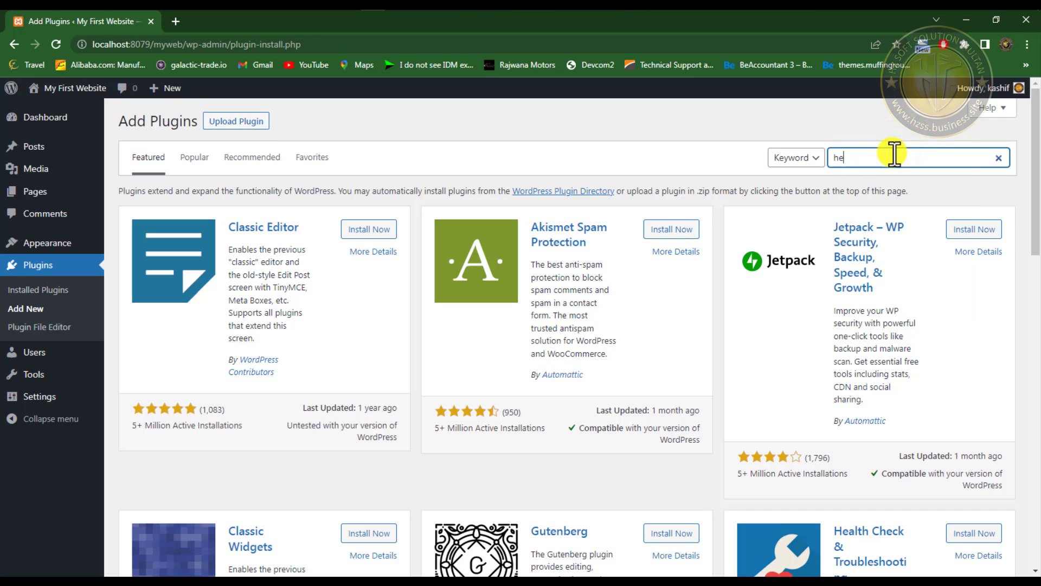
text(ad)
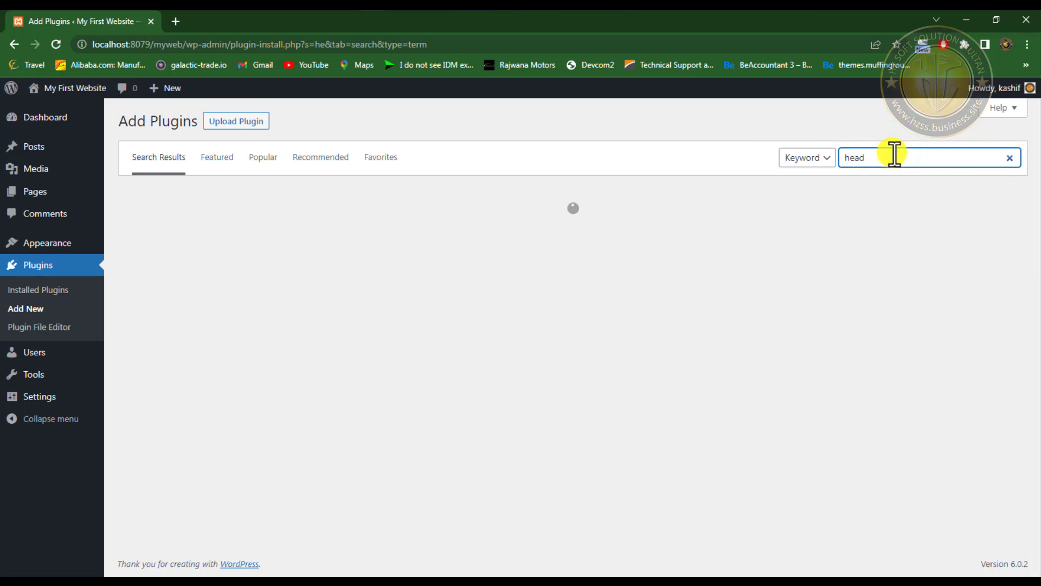
text(er )
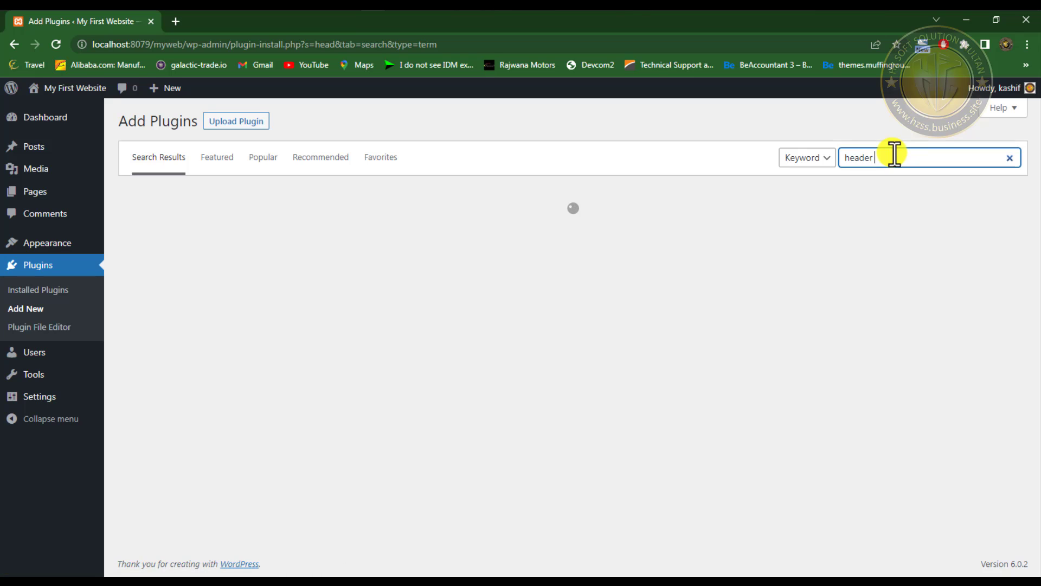
text(and fo)
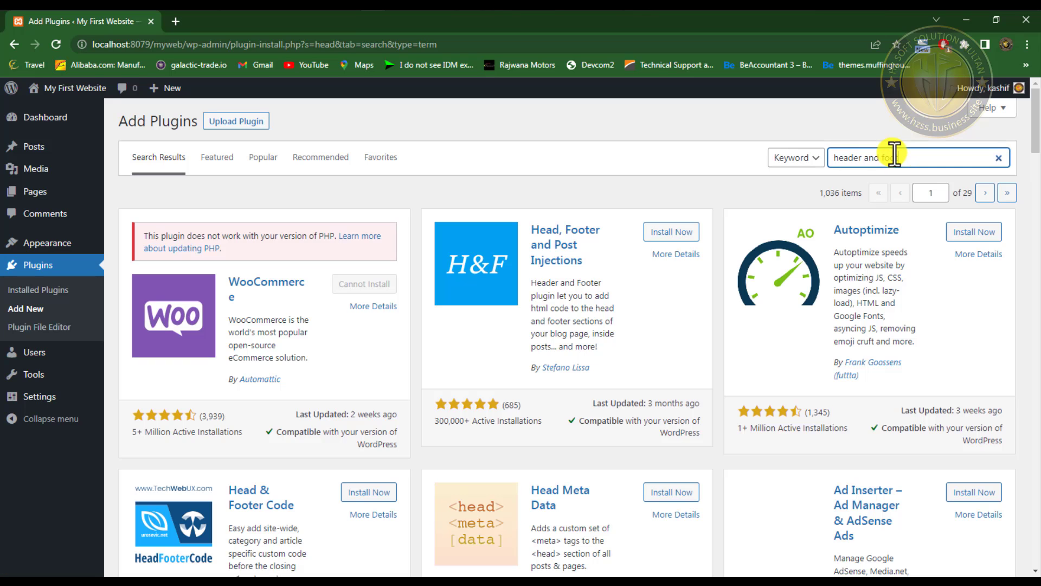
text(oter)
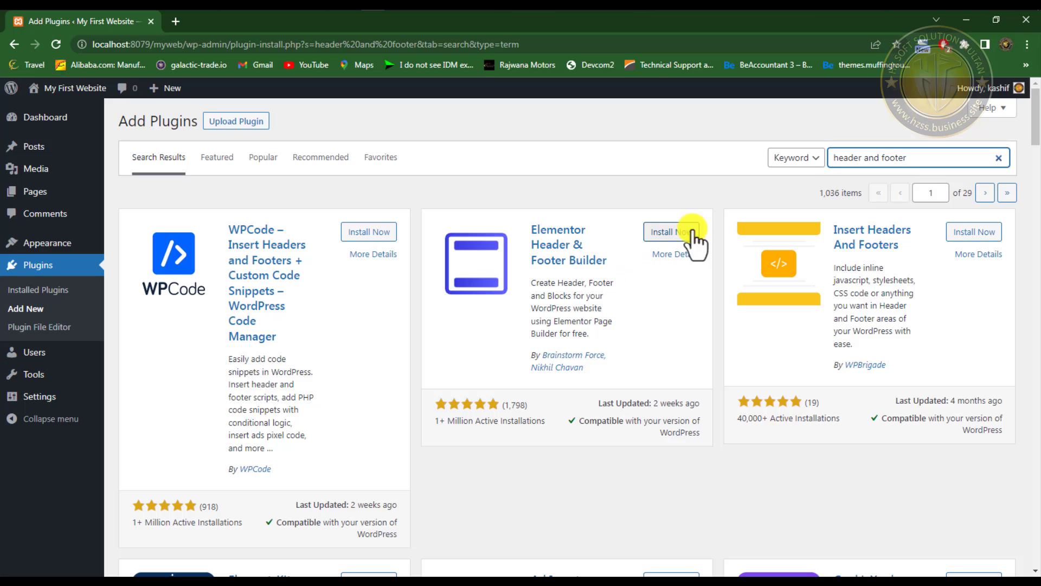
click(678, 233)
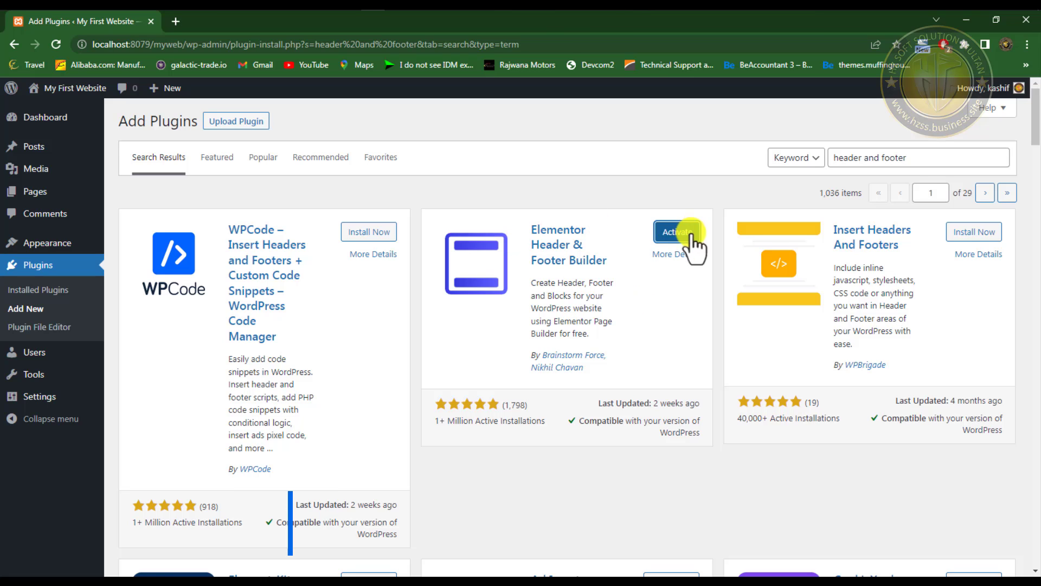
Step: Copy the word "Elementor" from the installed plugin's title and search the plugin directory for it instead
drag(930, 158, 803, 158)
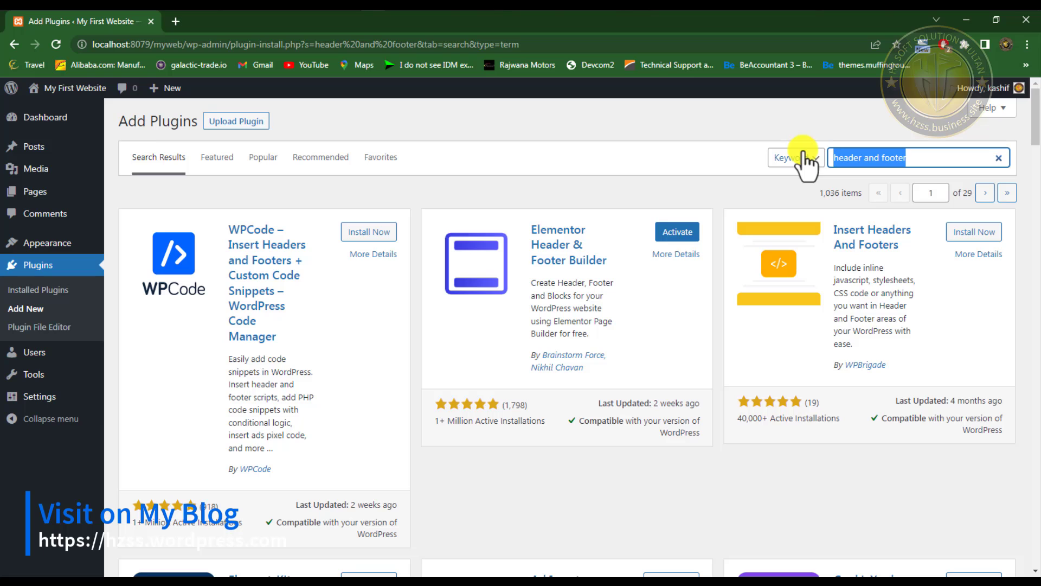
double_click(524, 223)
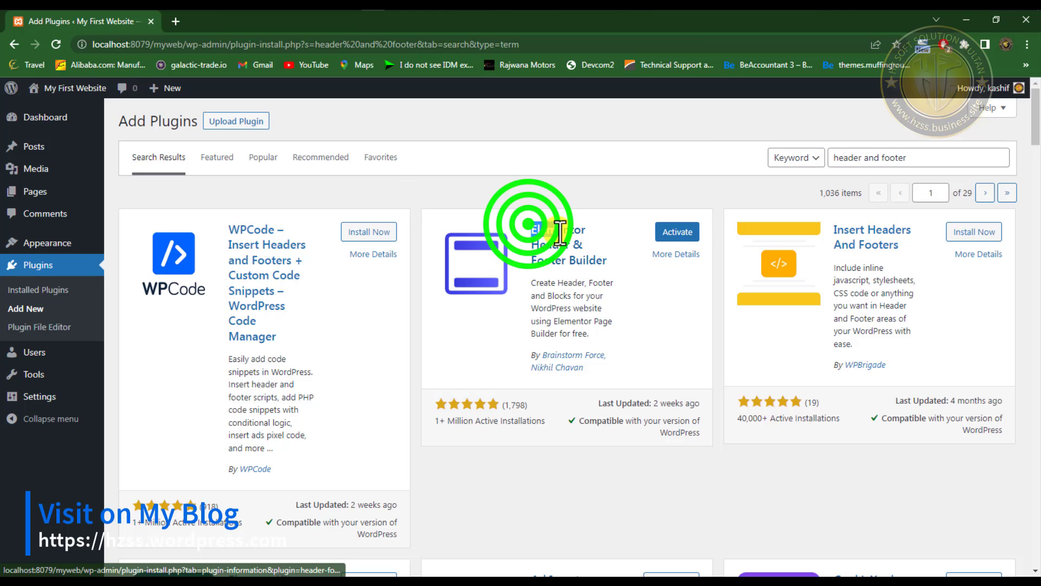
right_click(571, 230)
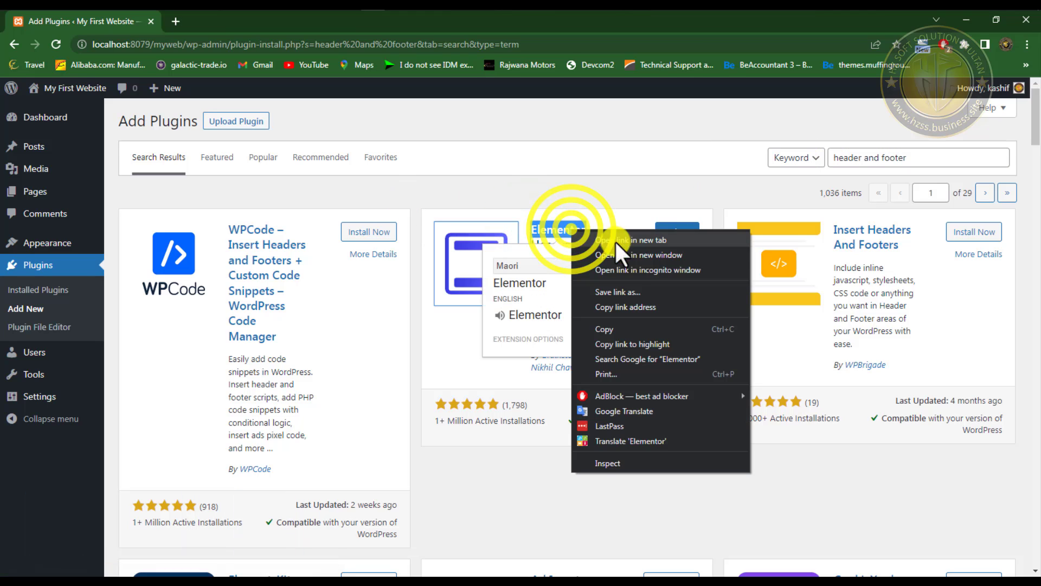
click(616, 328)
click(874, 158)
right_click(882, 157)
click(930, 157)
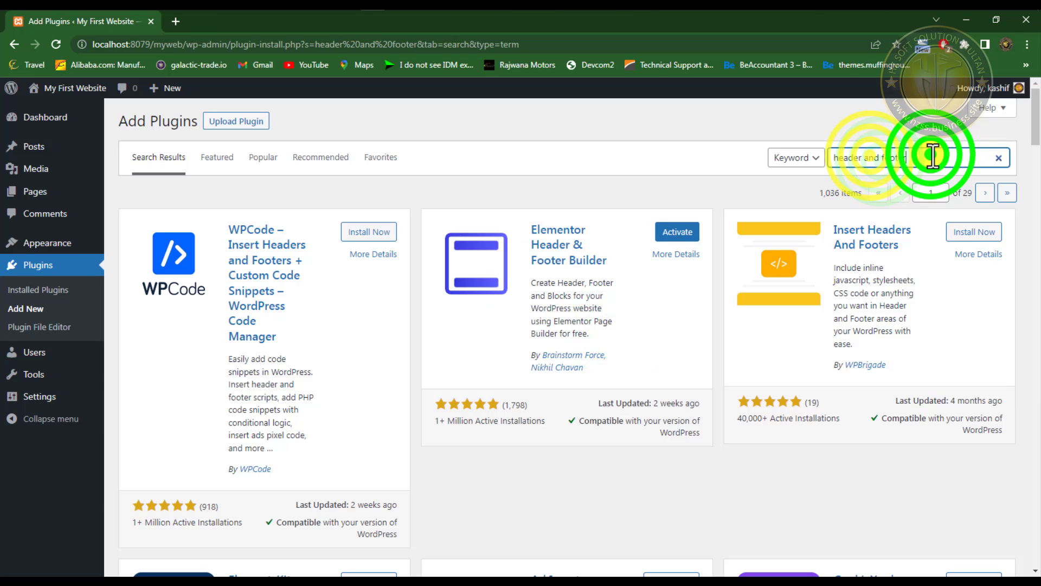
drag(929, 156, 840, 157)
right_click(870, 163)
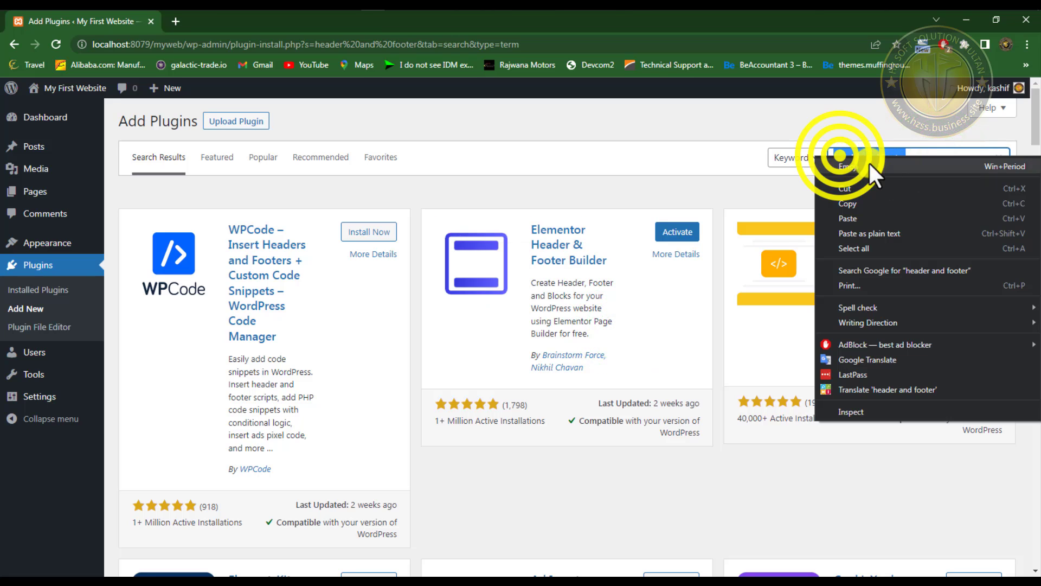
click(870, 216)
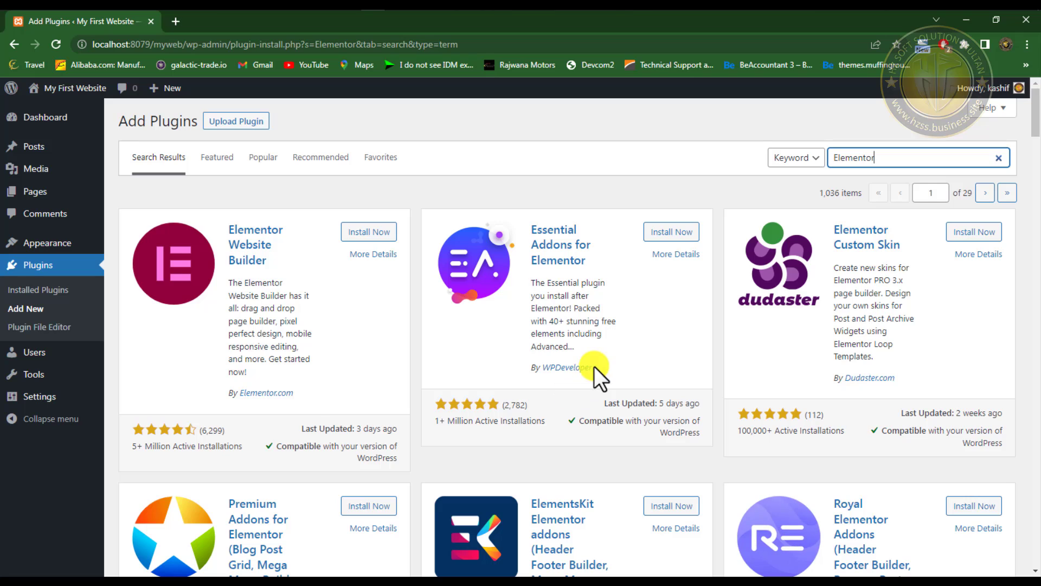
Step: Install the ElementsKit Elementor addons plugin from the Elementor search results
scroll(604, 351, down, 2)
scroll(604, 351, down, 1)
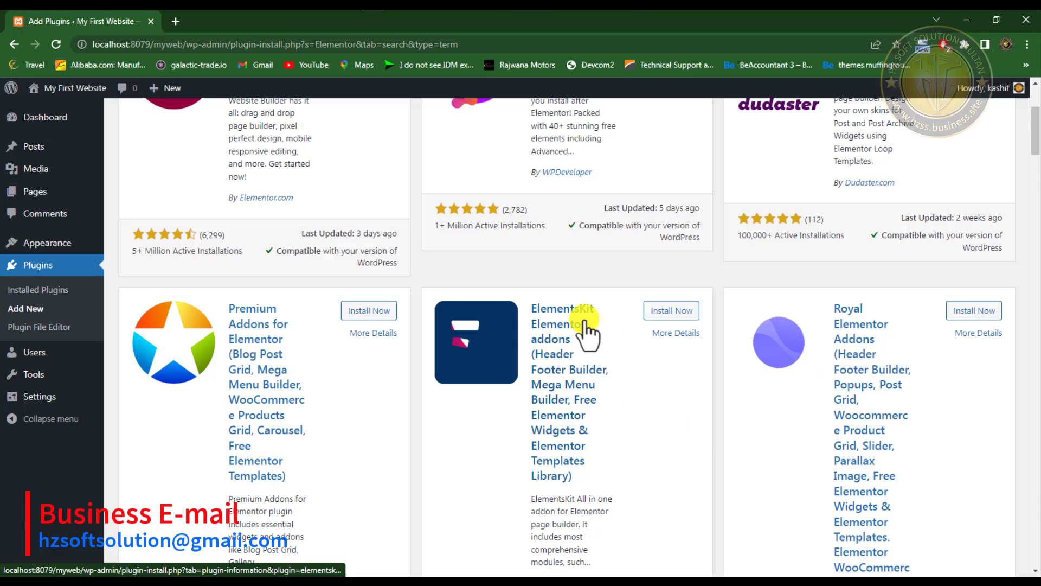
click(672, 313)
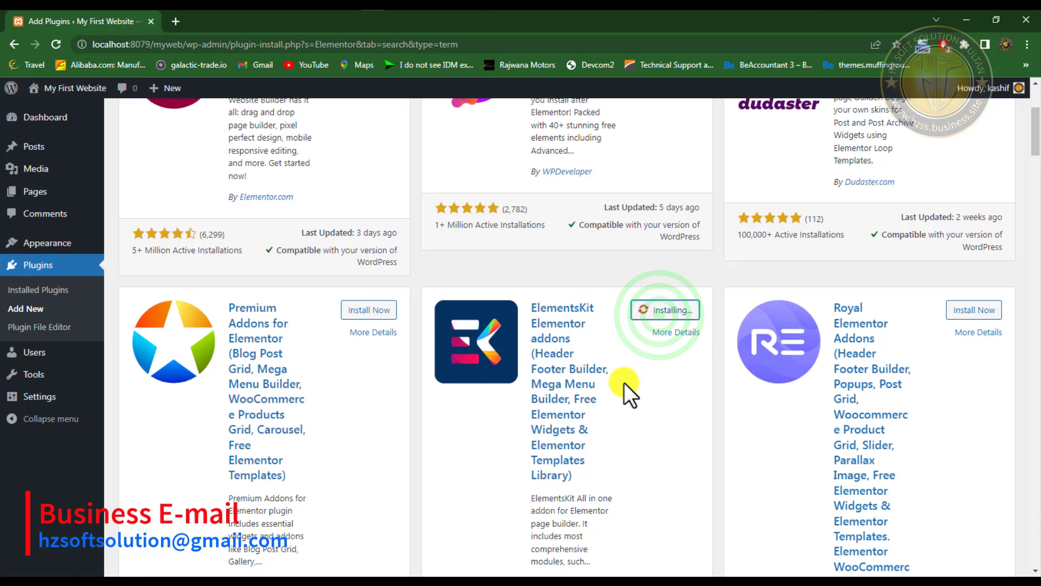
Step: Install the Essential Addons for Elementor and Elementor Custom Skin plugins
scroll(624, 382, down, 4)
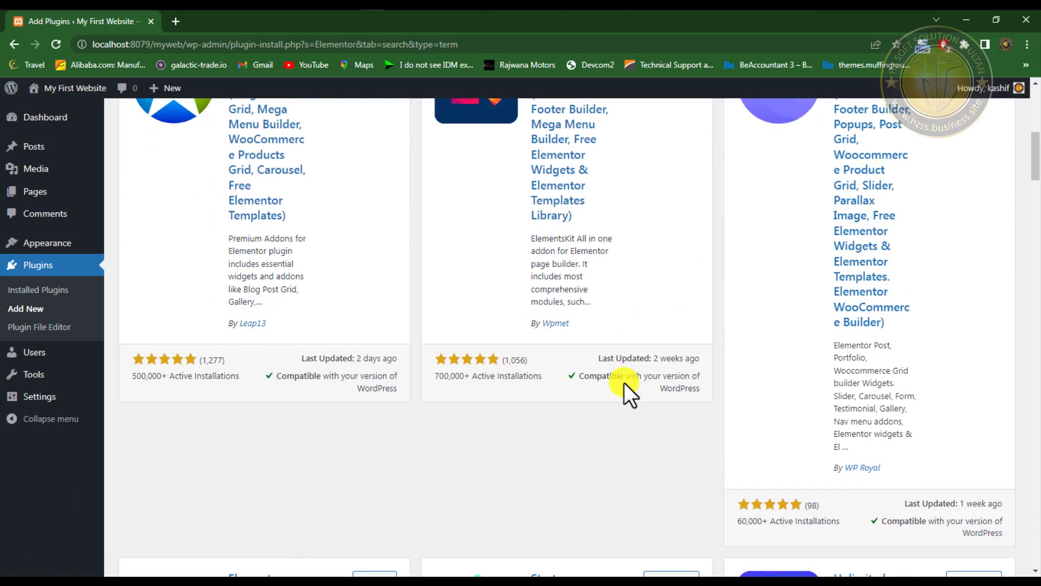
scroll(624, 382, up, 3)
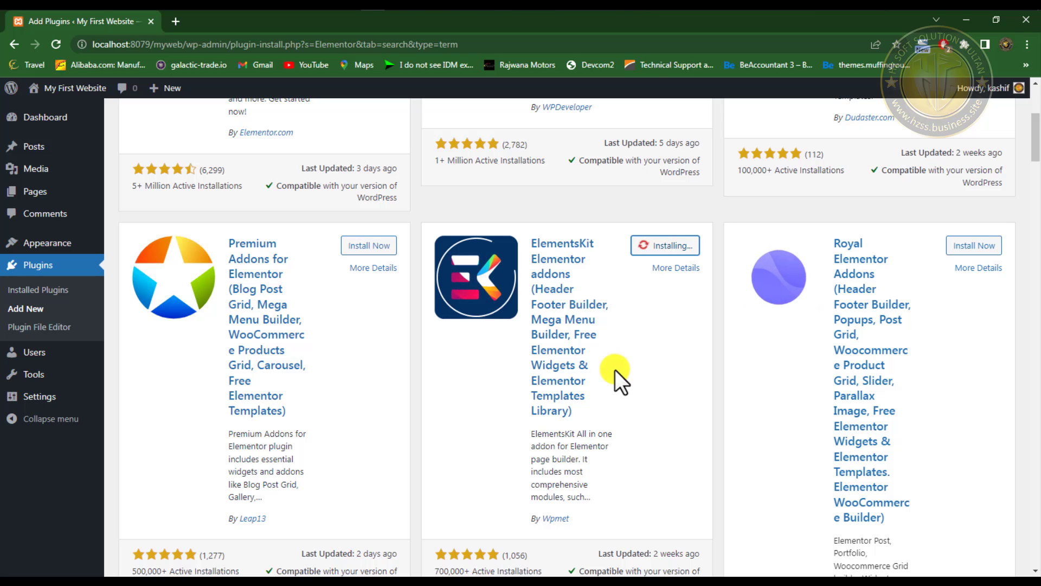
scroll(629, 374, up, 2)
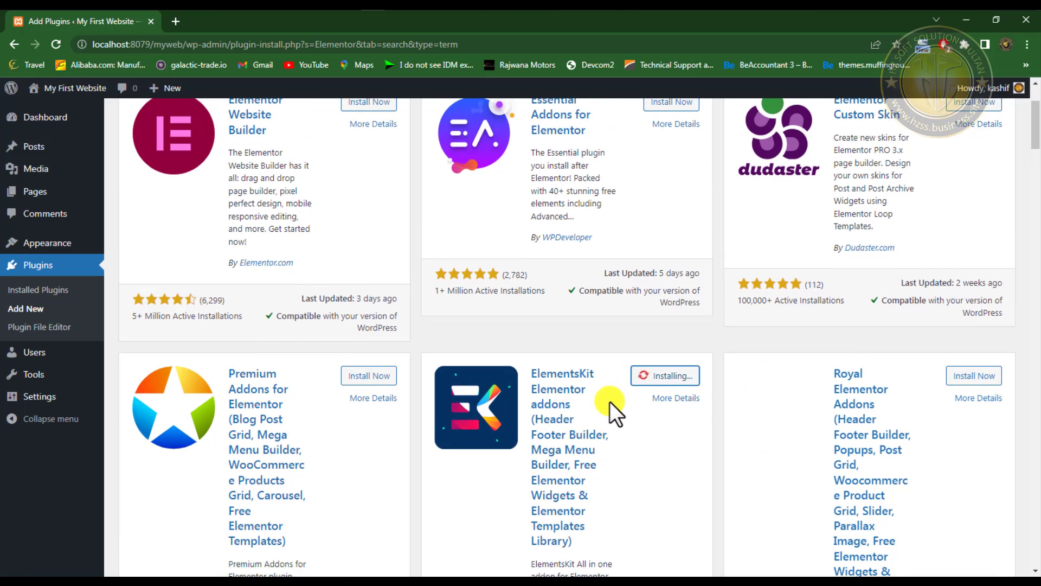
scroll(610, 402, up, 1)
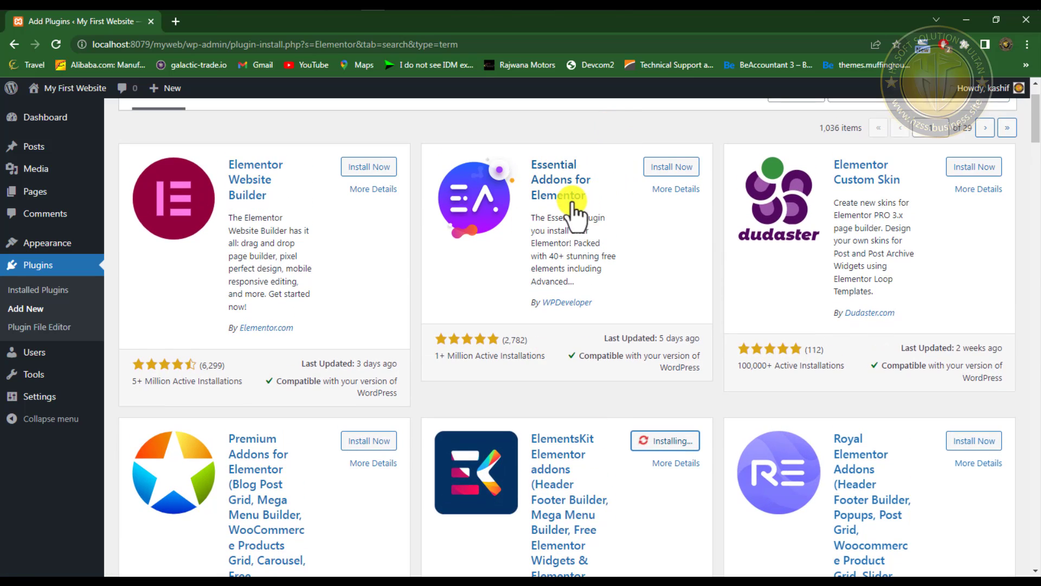
click(670, 166)
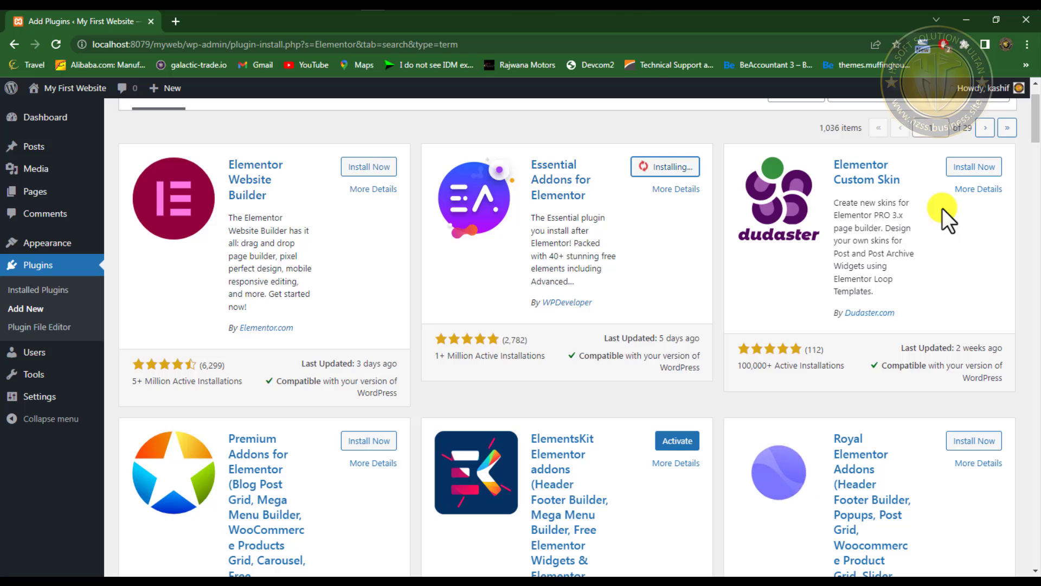
click(965, 170)
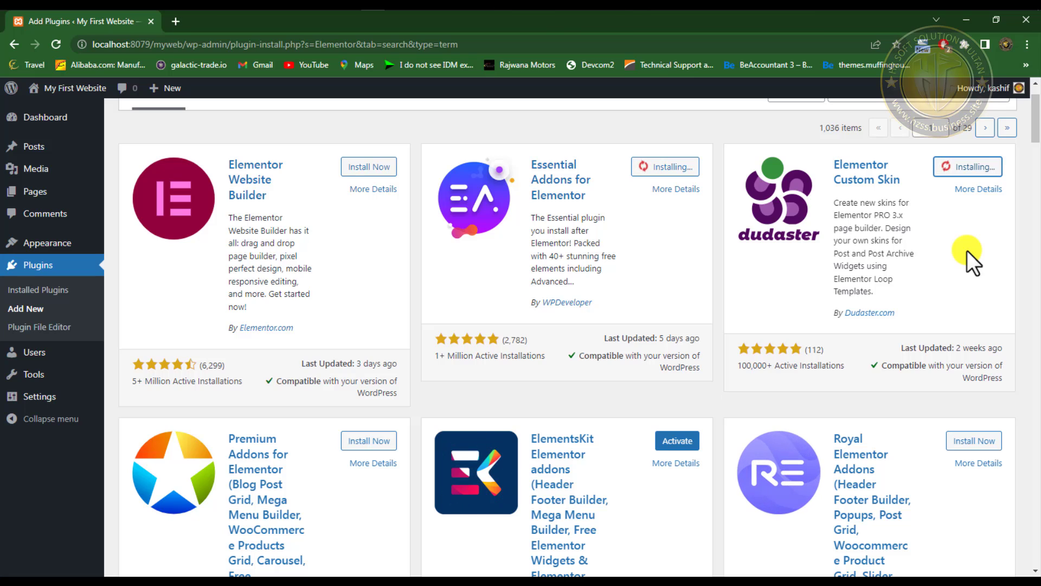
Step: Open the details of the Elementor Website Builder plugin, read through its description and install the plugin
scroll(384, 352, down, 5)
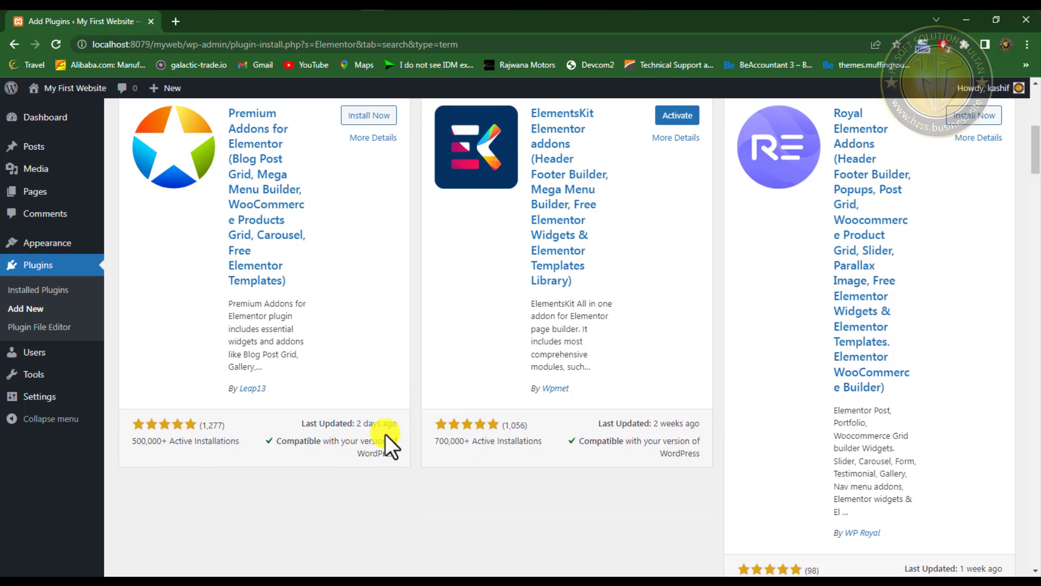
scroll(385, 434, up, 3)
scroll(385, 434, up, 3)
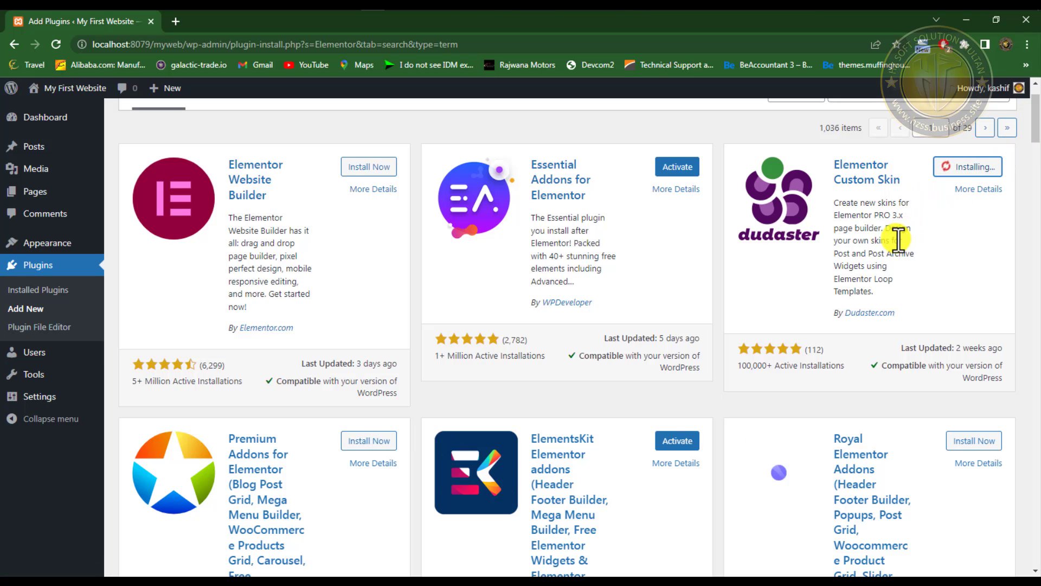
scroll(369, 246, up, 2)
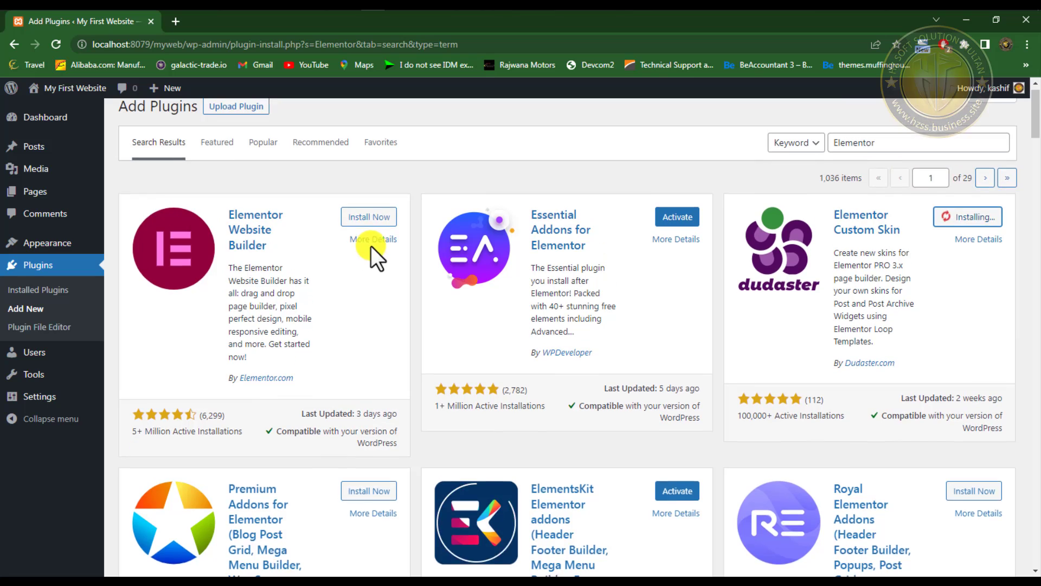
scroll(504, 474, down, 3)
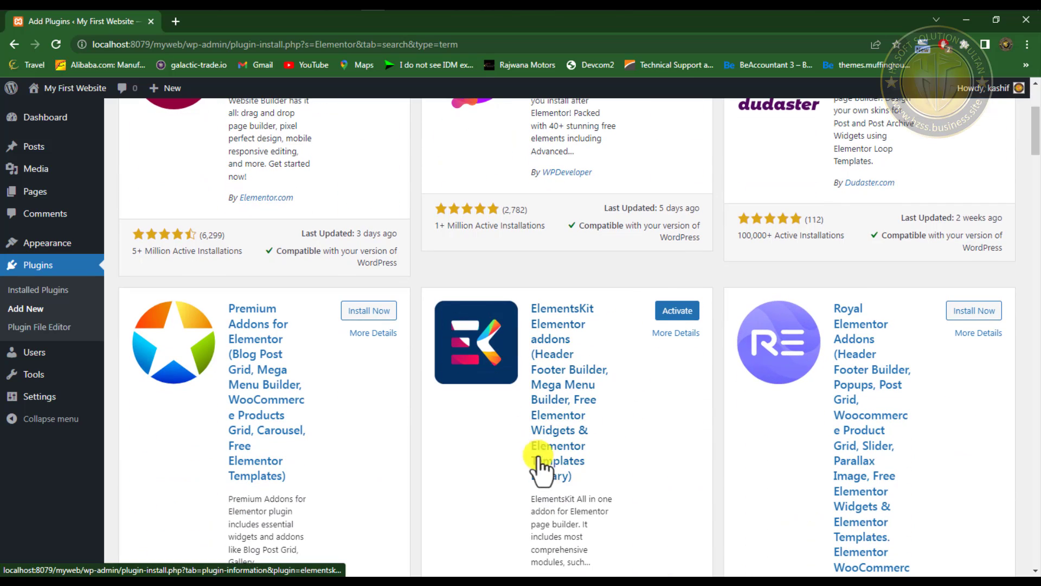
scroll(602, 464, up, 3)
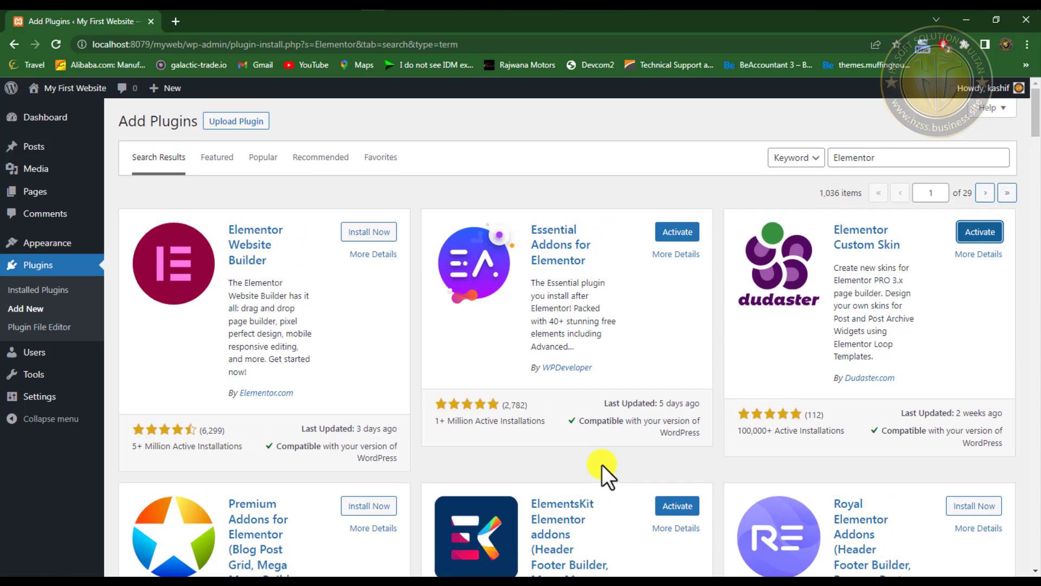
click(366, 255)
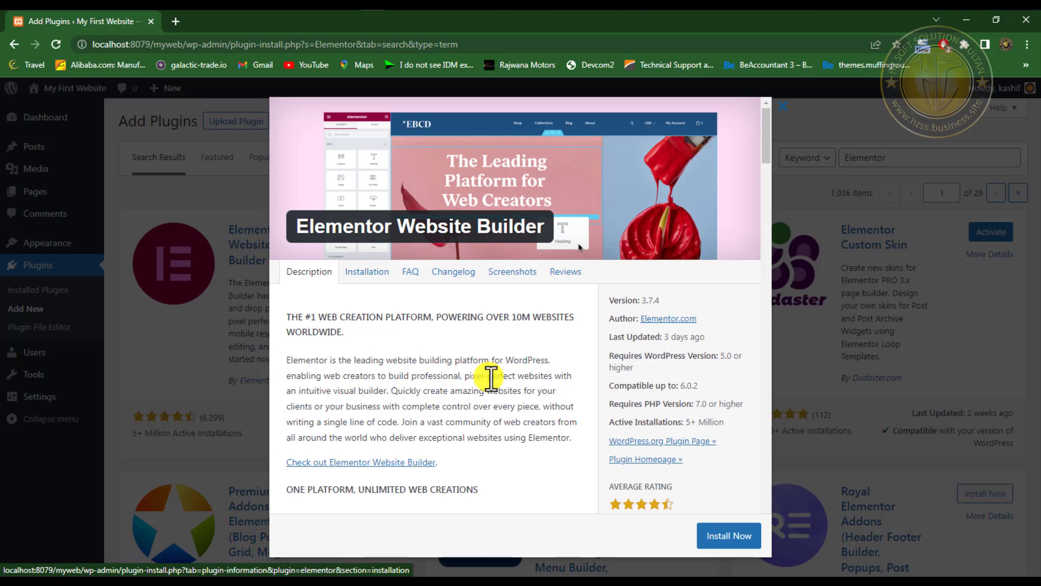
scroll(491, 382, down, 15)
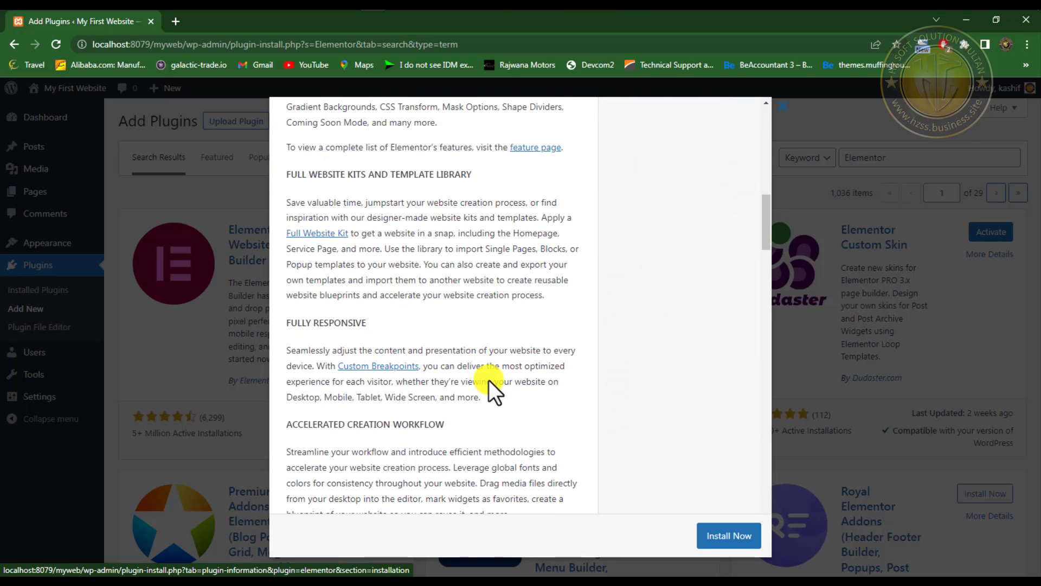
click(737, 534)
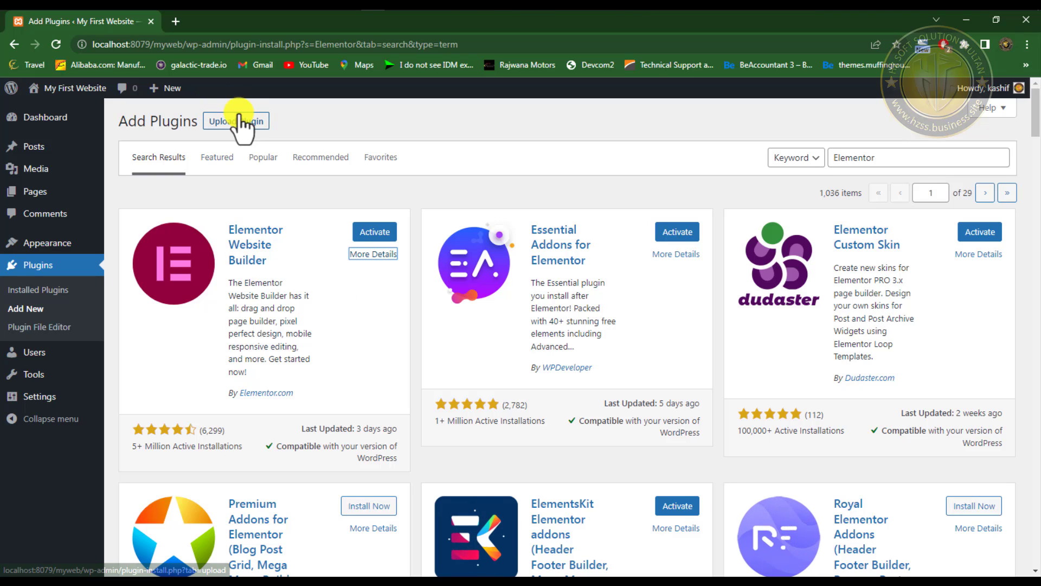
Step: Search for "astra" among the new themes that can be added to the site and install the Astra theme
mouse_move(41, 246)
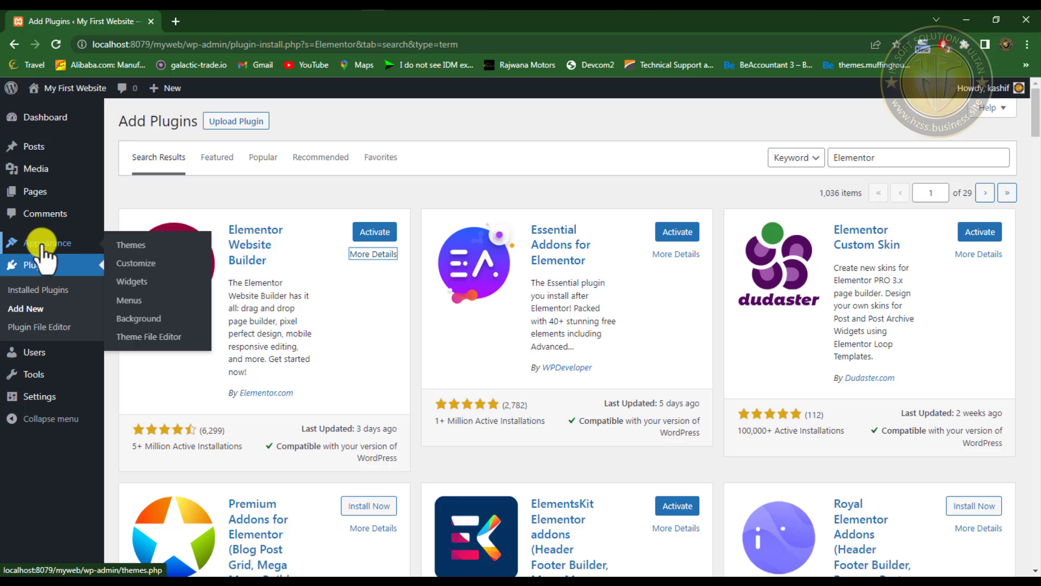
click(133, 247)
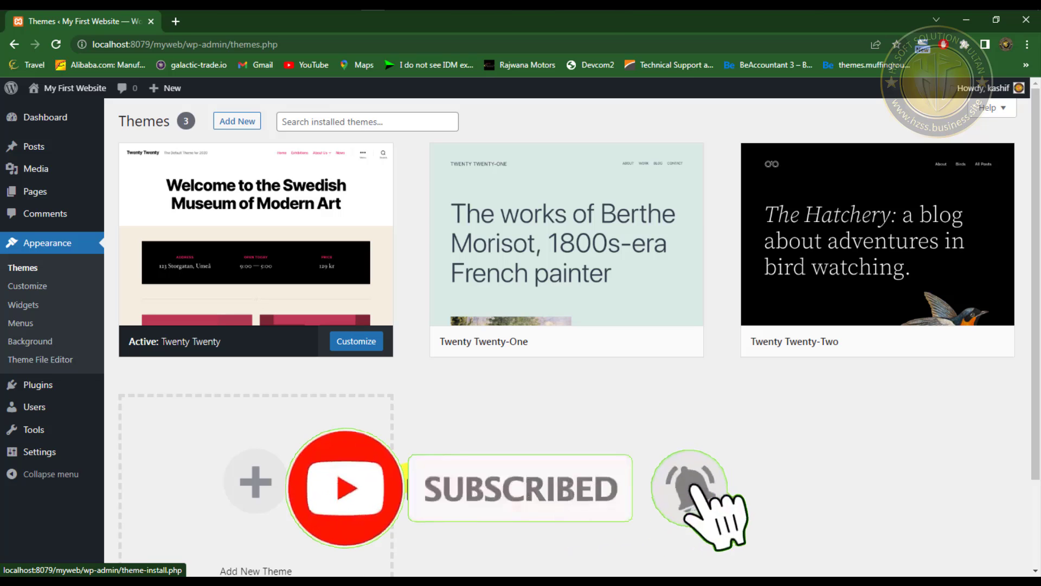
click(236, 121)
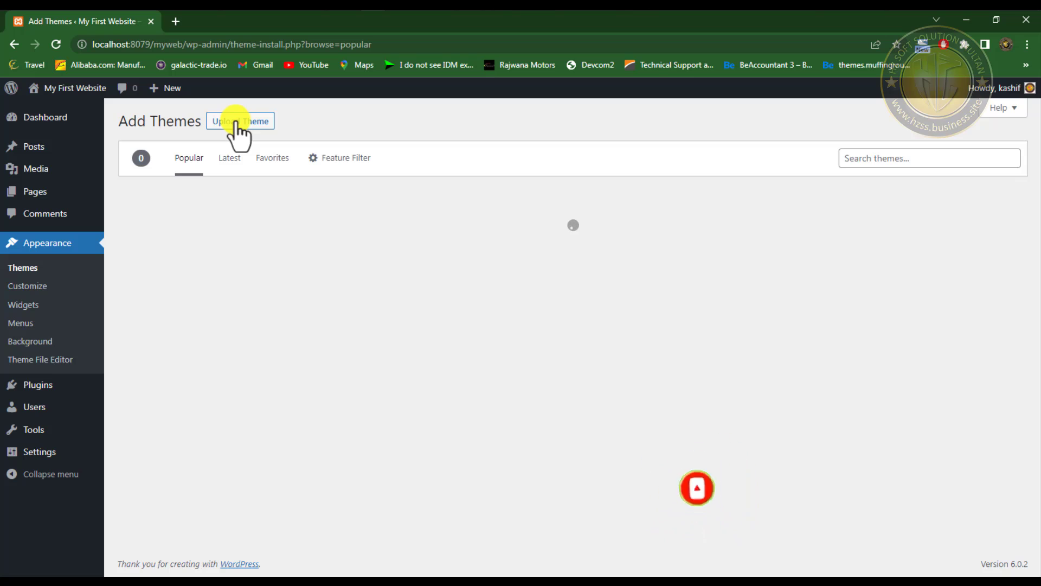
click(902, 157)
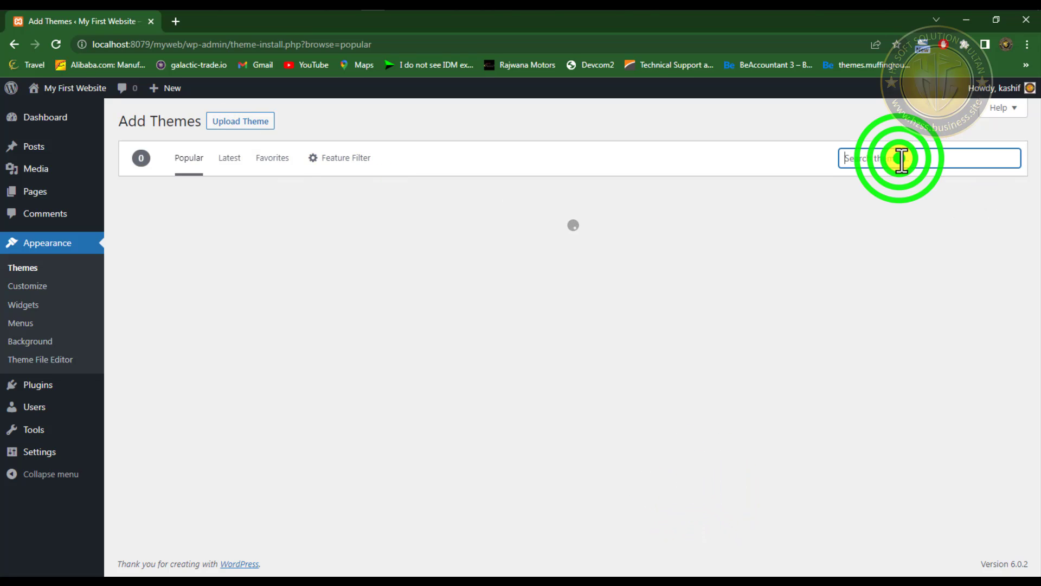
text(as)
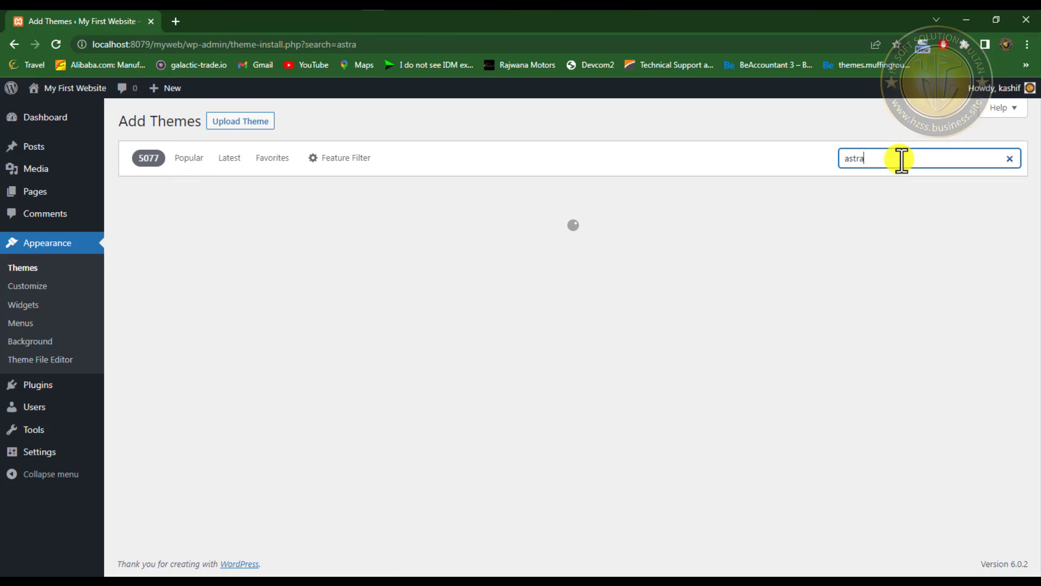
text(tra)
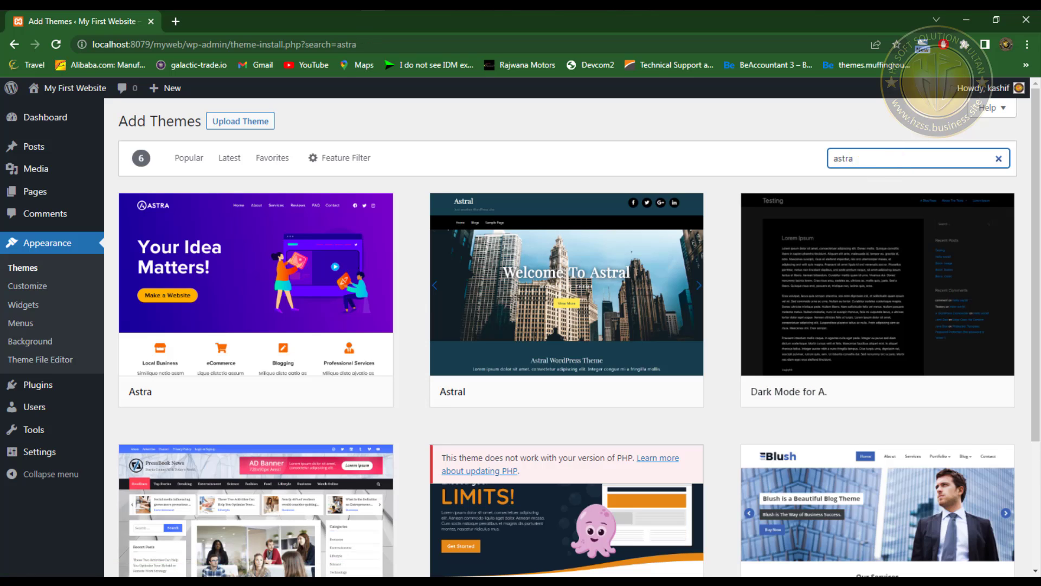
mouse_move(142, 367)
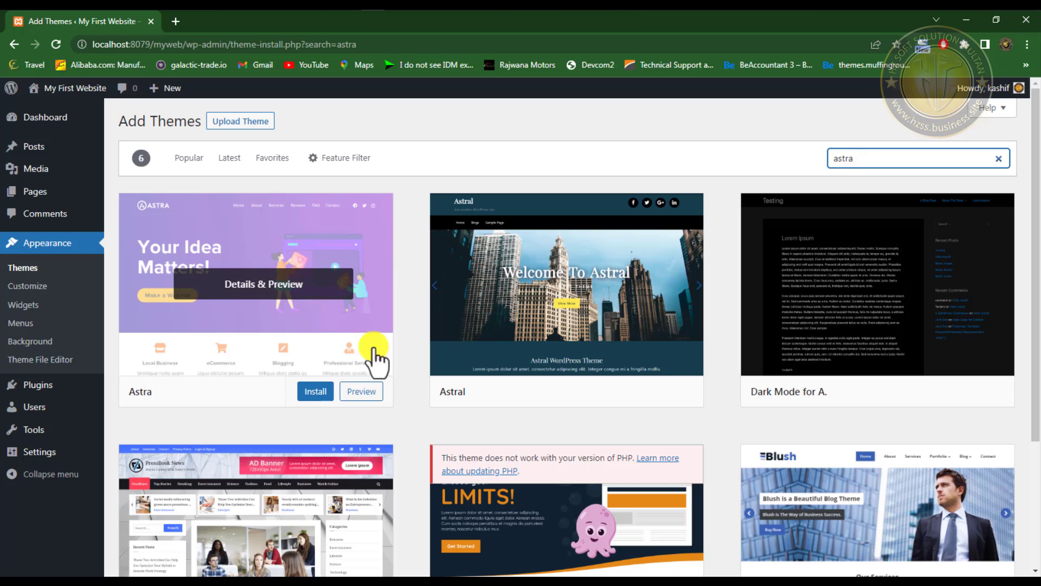
click(309, 392)
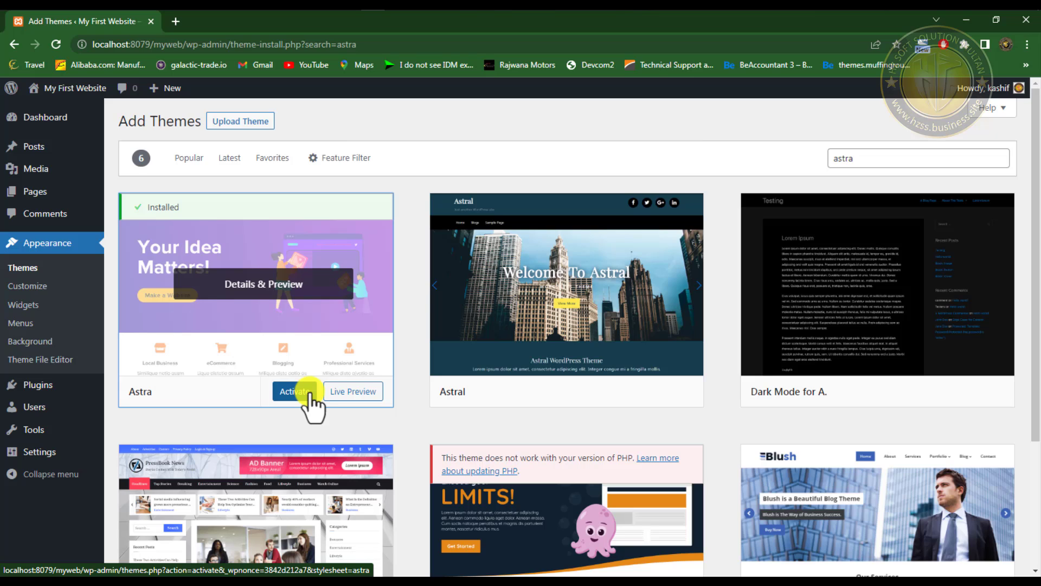
click(343, 11)
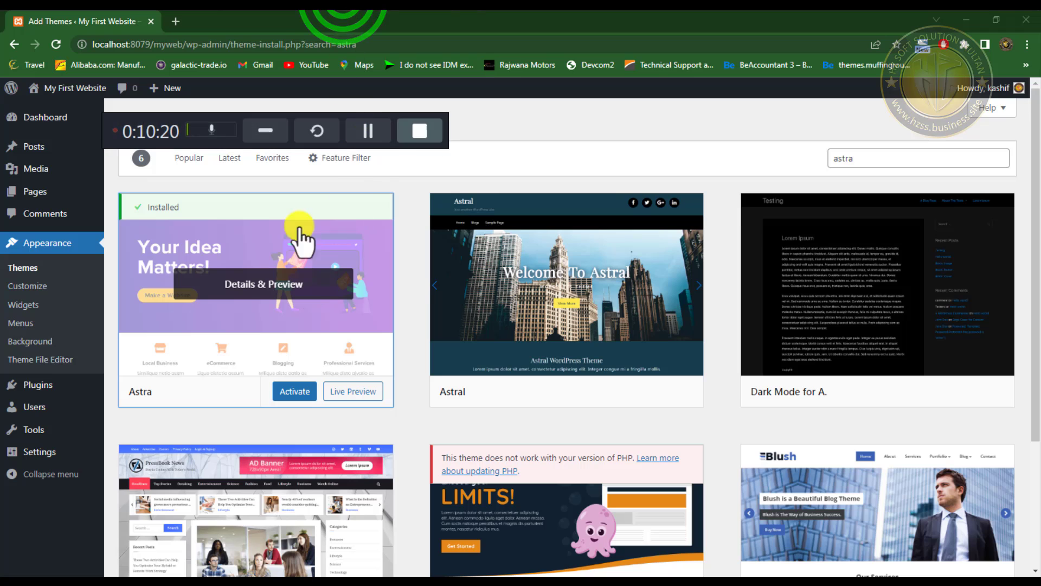
click(418, 131)
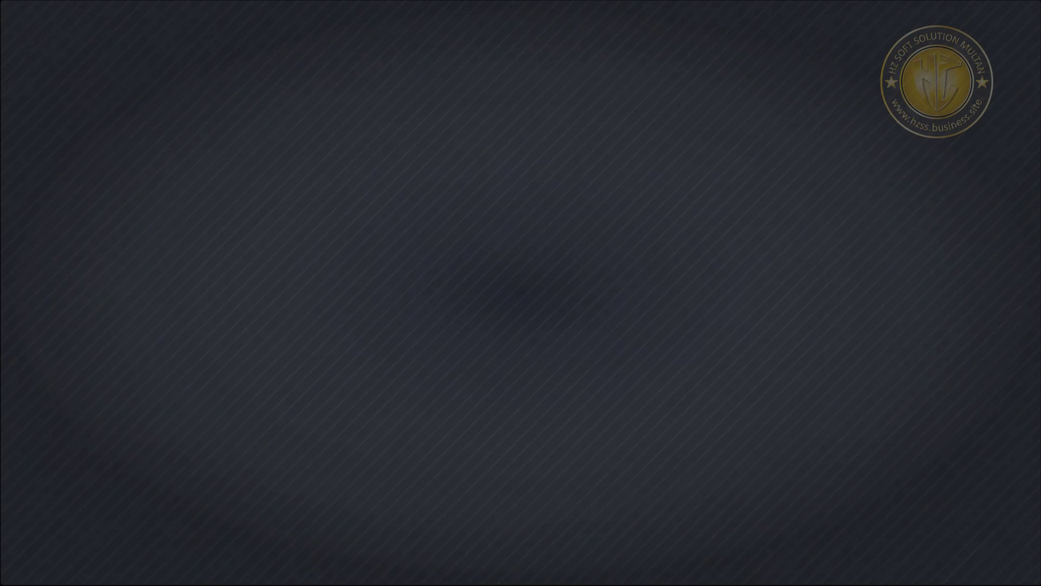